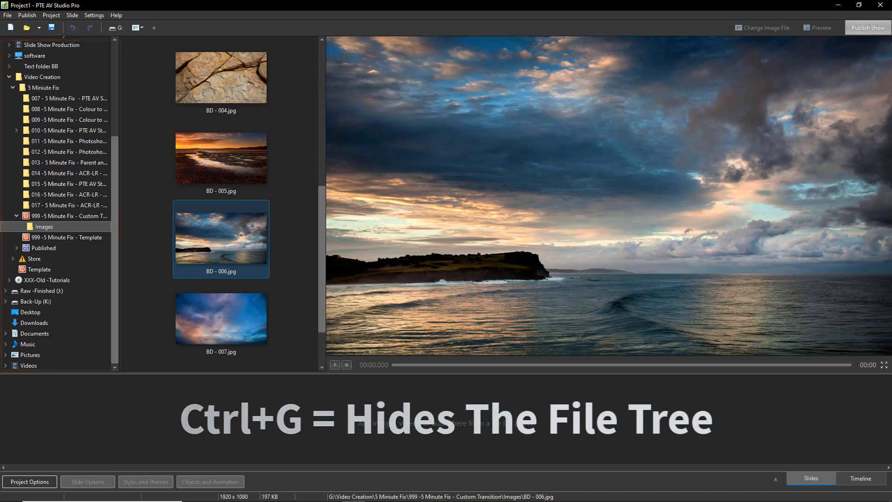
# Hide the file tree and create a new custom transition named "Page turn" in the project's transition options.
pyautogui.hotkey('ctrl', 'g')
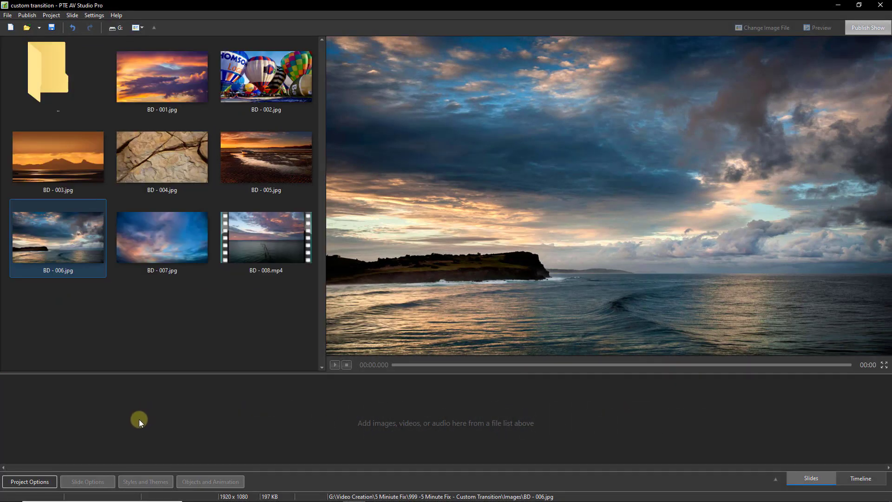
pyautogui.click(40, 480)
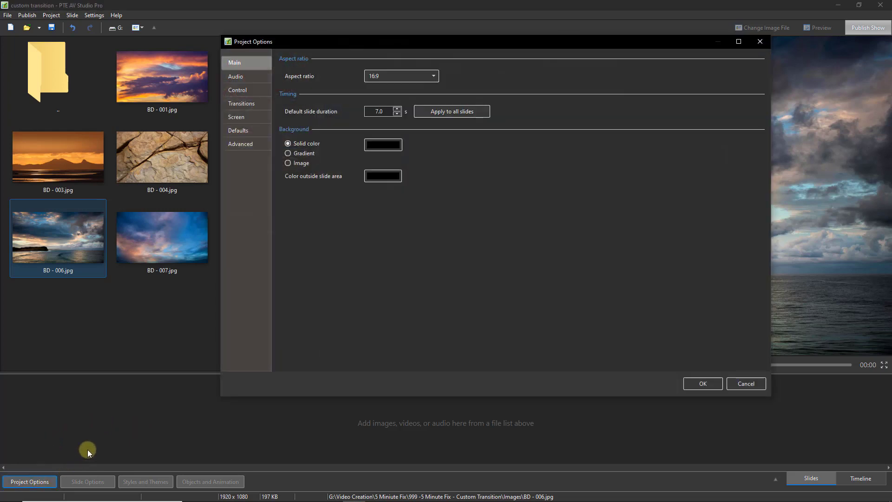
pyautogui.click(259, 104)
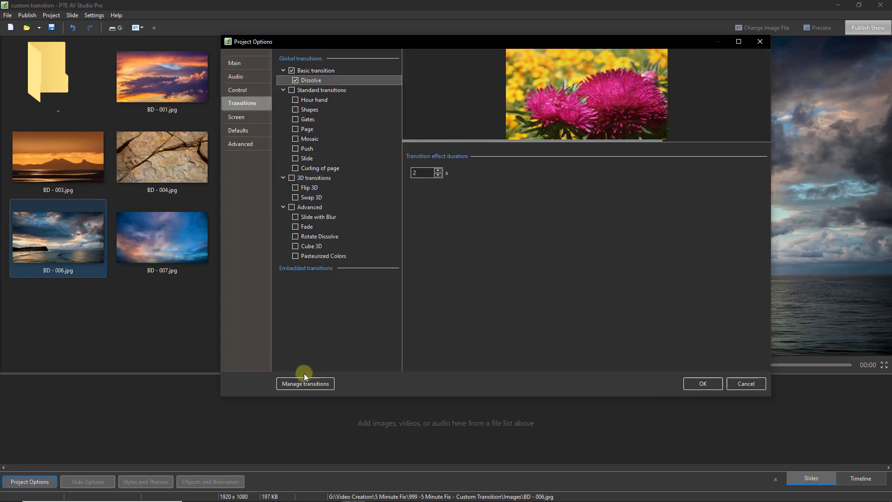
pyautogui.click(298, 385)
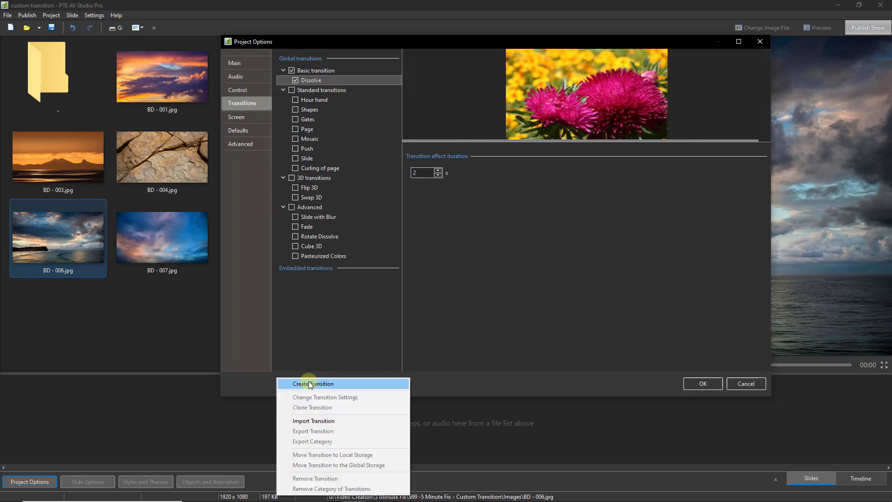
pyautogui.click(352, 384)
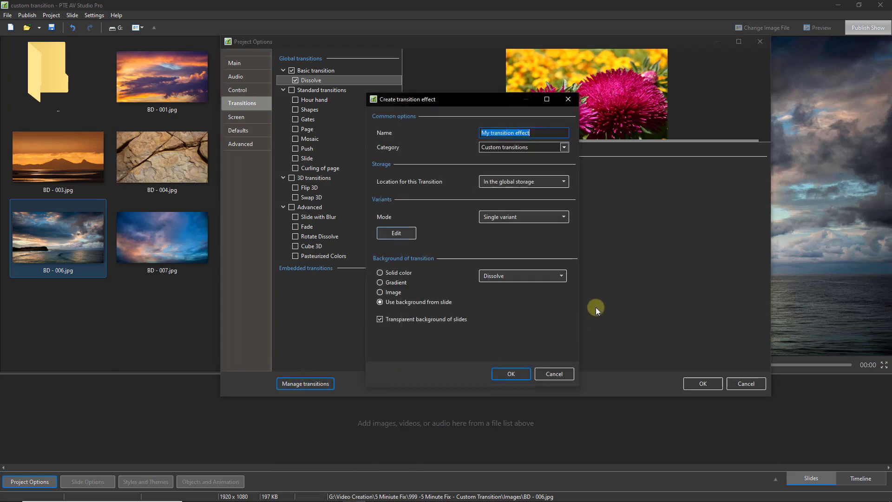
pyautogui.write('Page turn')
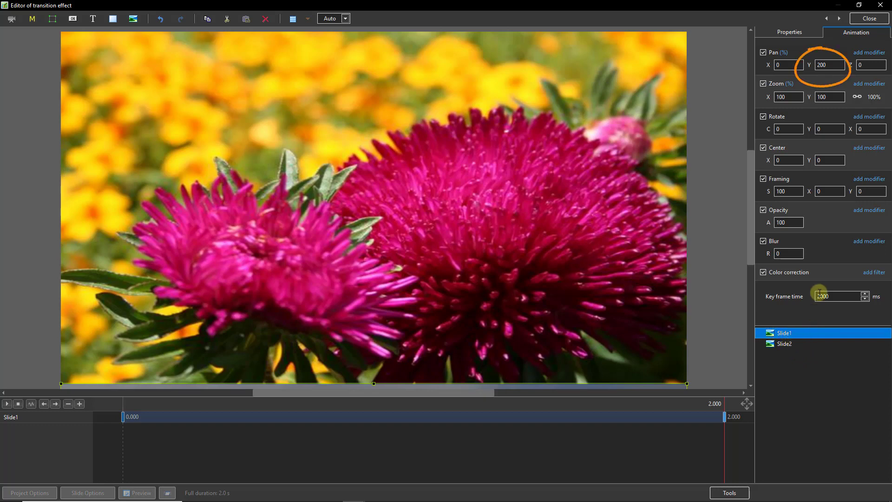
# Reset Slide1's Pan Y to 0 at the 2000 ms keyframe and check its start and end keyframes.
pyautogui.doubleClick(809, 65)
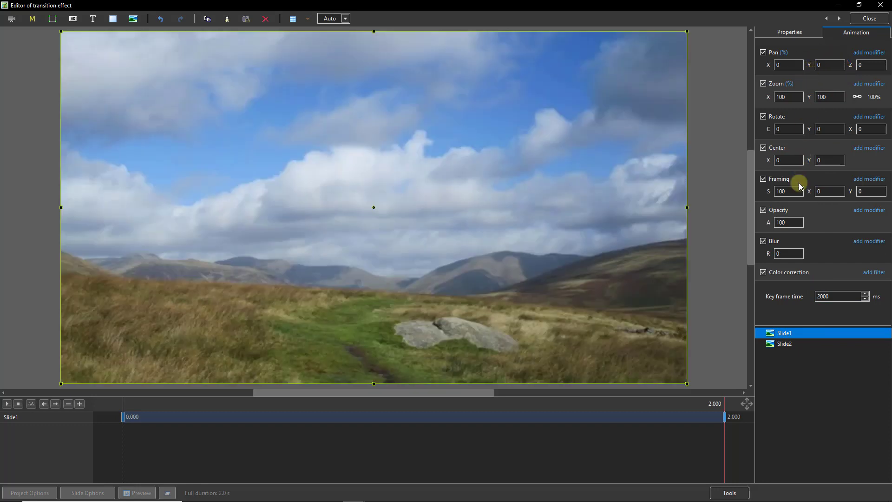
pyautogui.click(123, 418)
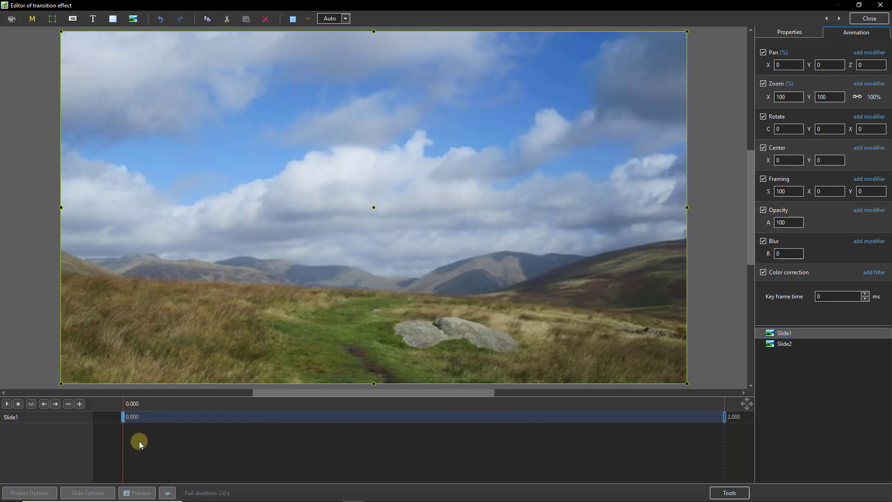
pyautogui.click(723, 416)
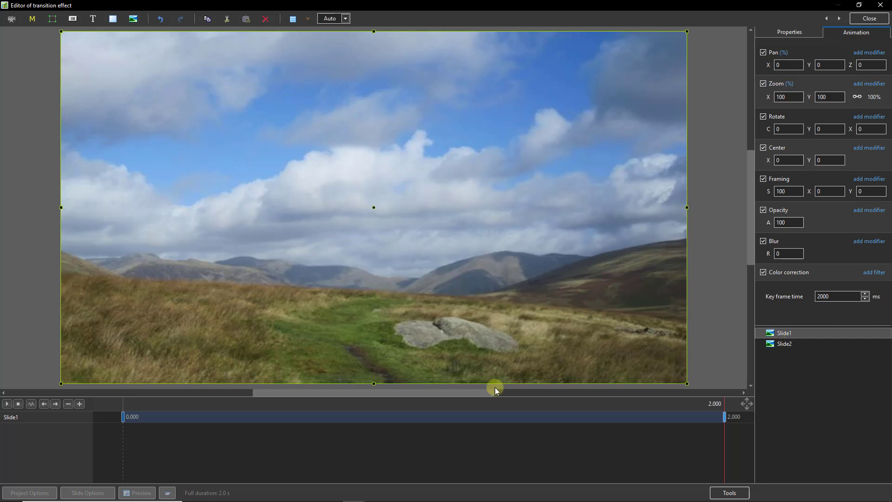
pyautogui.click(123, 416)
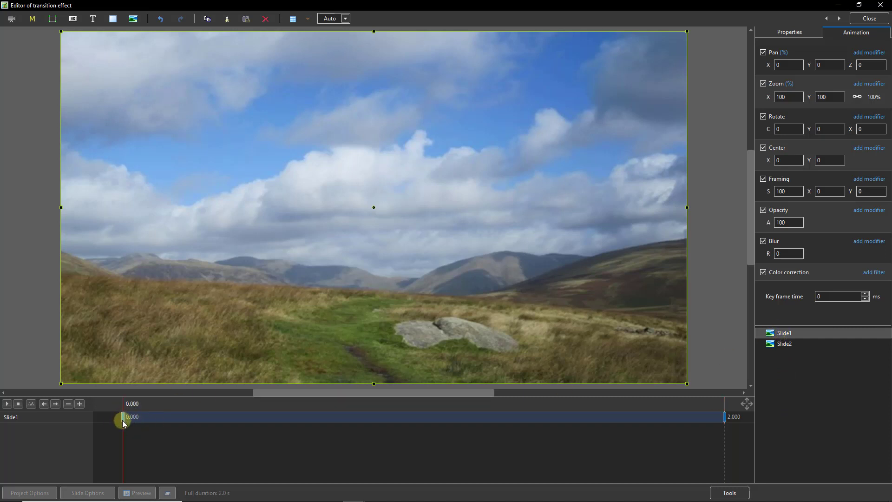
# With both Slide1 keyframes selected, set Center X to -100 and Pan X to -100.
pyautogui.click(725, 417)
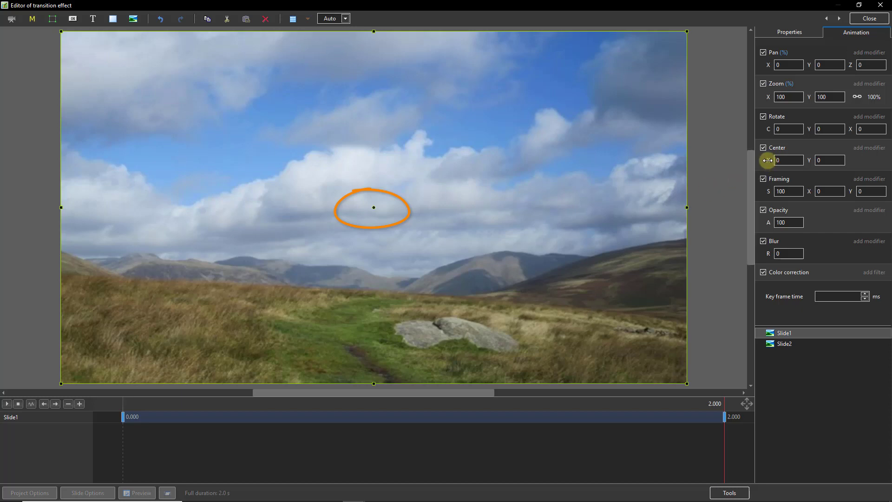
pyautogui.moveTo(768, 129); pyautogui.dragTo(783, 146)
pyautogui.doubleClick(769, 130)
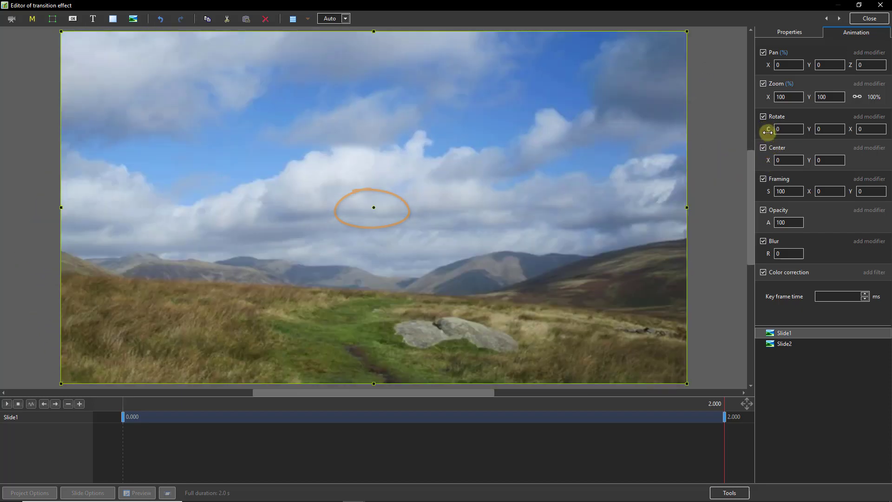
pyautogui.moveTo(783, 159); pyautogui.dragTo(767, 160)
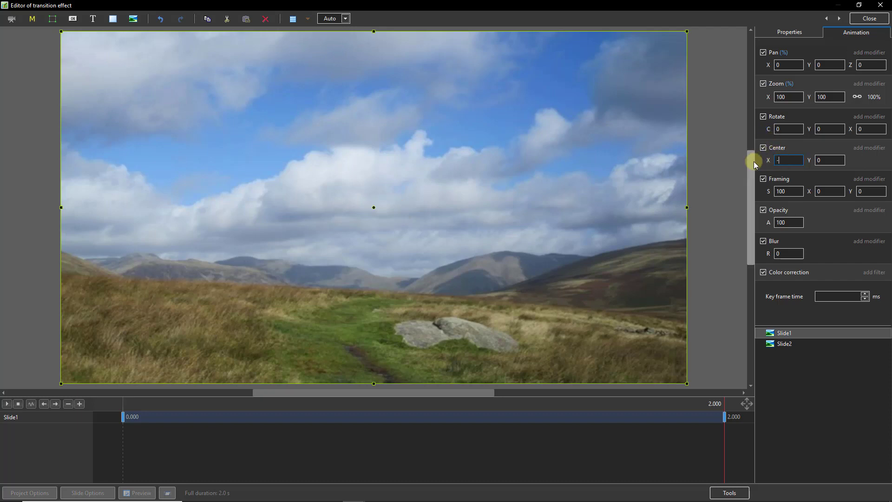
pyautogui.write('-100')
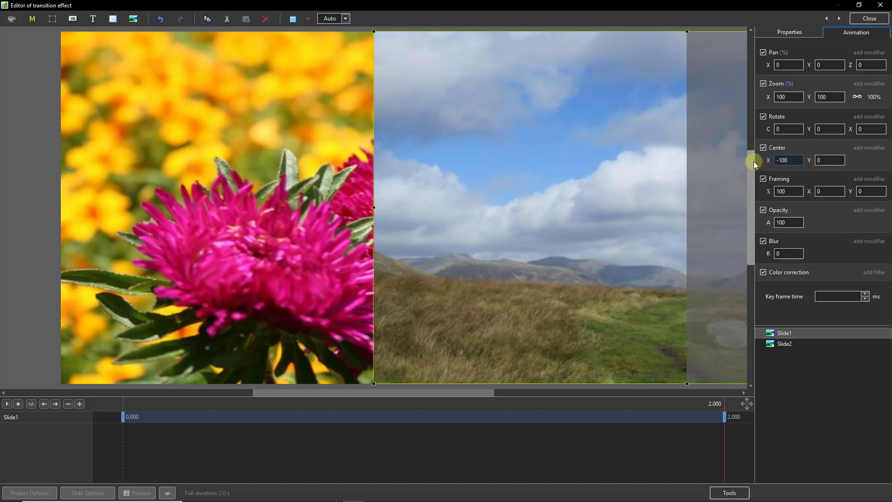
pyautogui.click(782, 64)
pyautogui.write('-100')
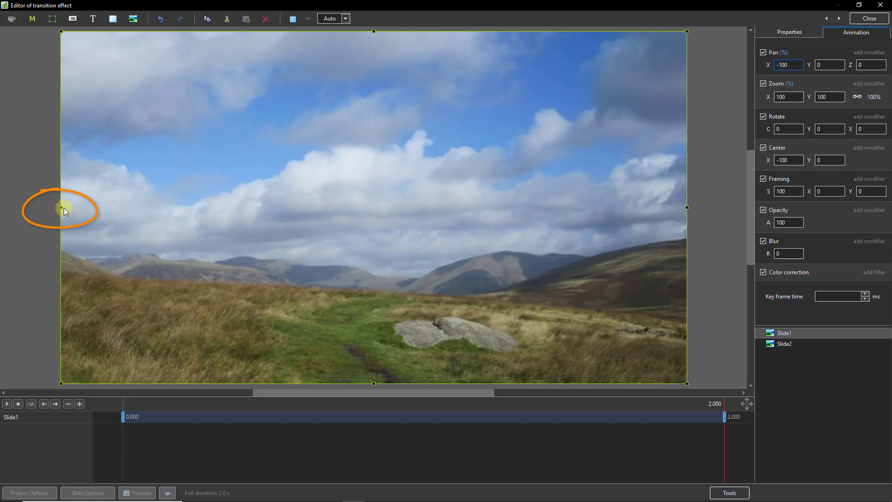
pyautogui.press('Return')
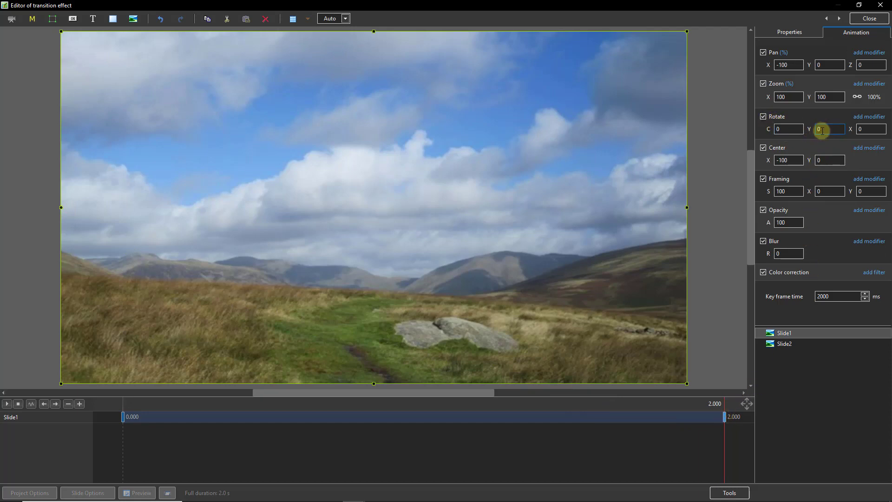
# Set Slide1's Y rotation to 117 at the 2000 ms keyframe and play the transition from the start.
pyautogui.moveTo(807, 129); pyautogui.dragTo(862, 134)
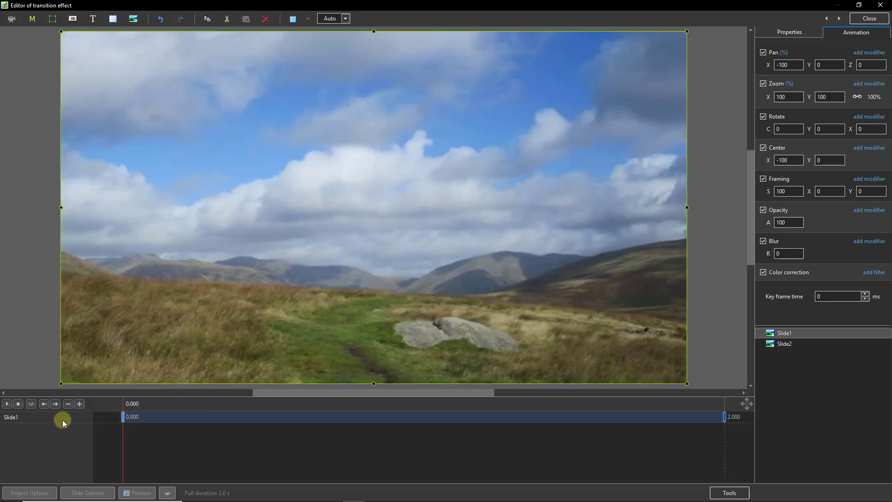
pyautogui.click(7, 403)
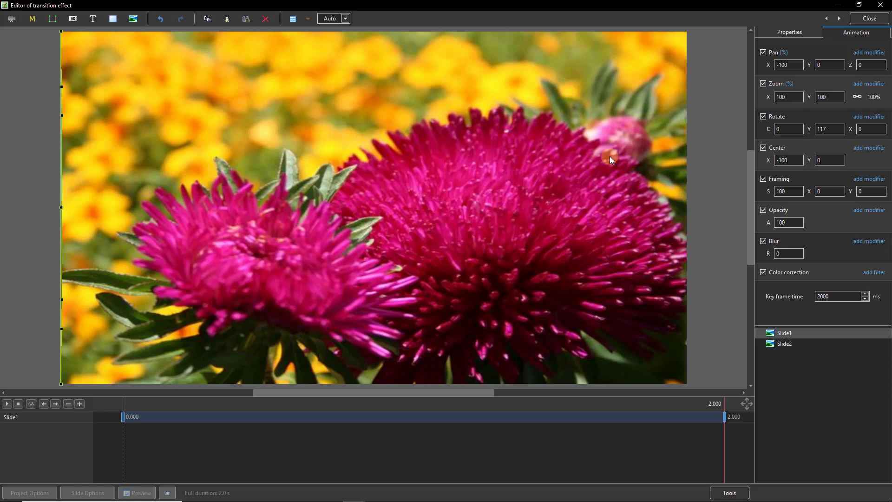
# Close the transition editor, then save the Page turn transition and accept the project options.
pyautogui.click(869, 18)
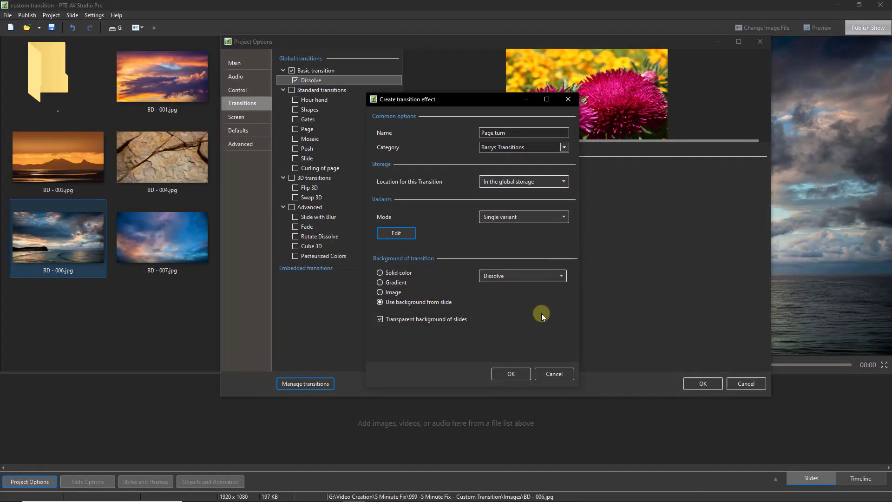
pyautogui.click(511, 374)
pyautogui.click(703, 383)
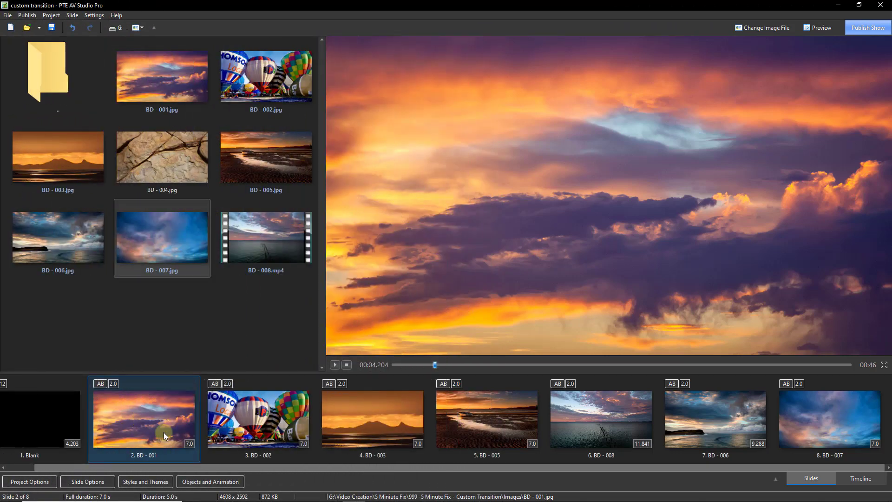
# Apply the Page turn transition with an effect duration of 4 s to slides 3 through 8.
pyautogui.click(607, 414)
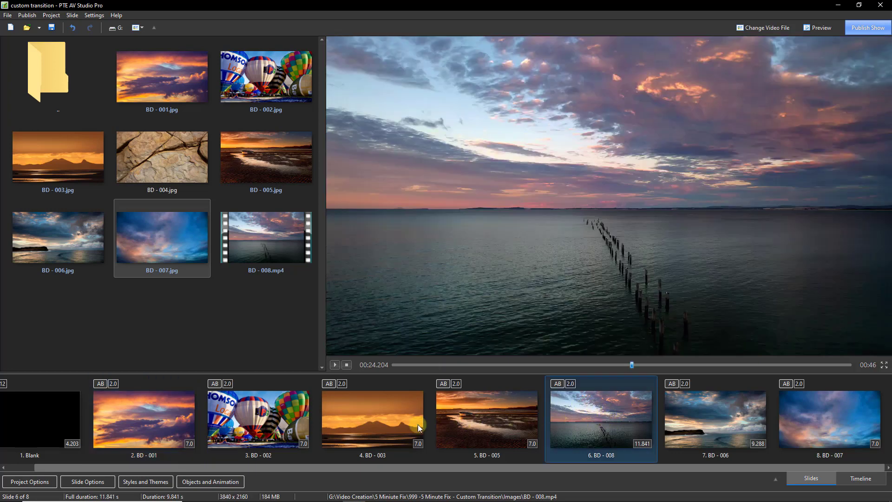
pyautogui.click(143, 420)
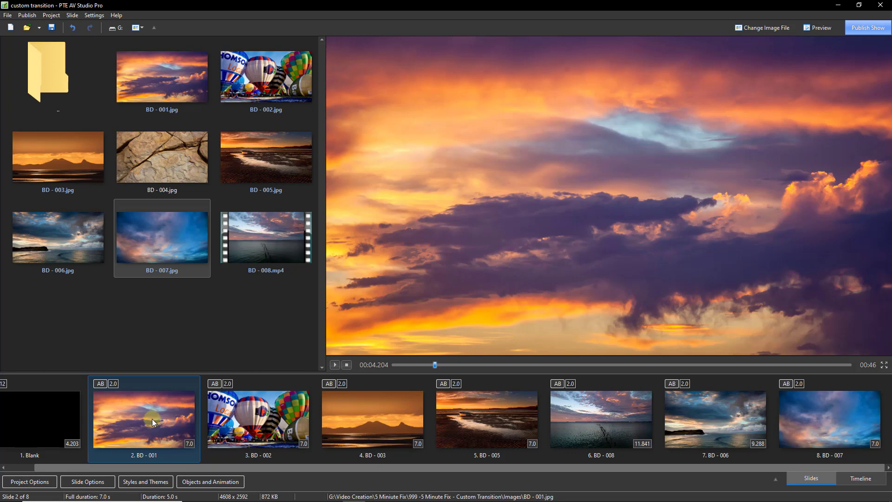
pyautogui.click(264, 415)
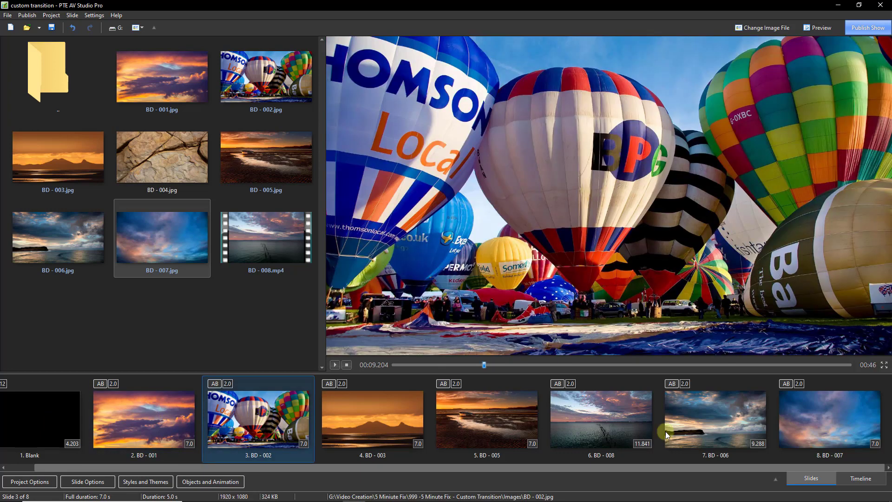
pyautogui.keyDown('shift'); pyautogui.click(827, 416); pyautogui.keyUp('shift')
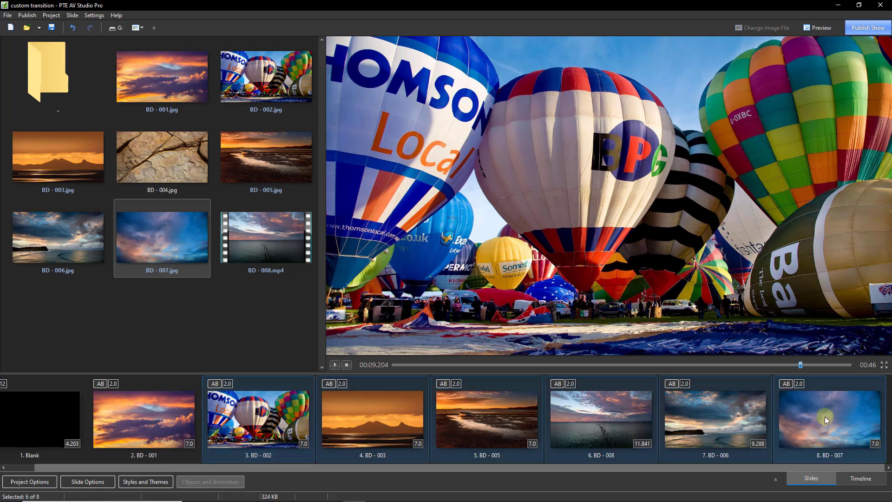
pyautogui.click(88, 481)
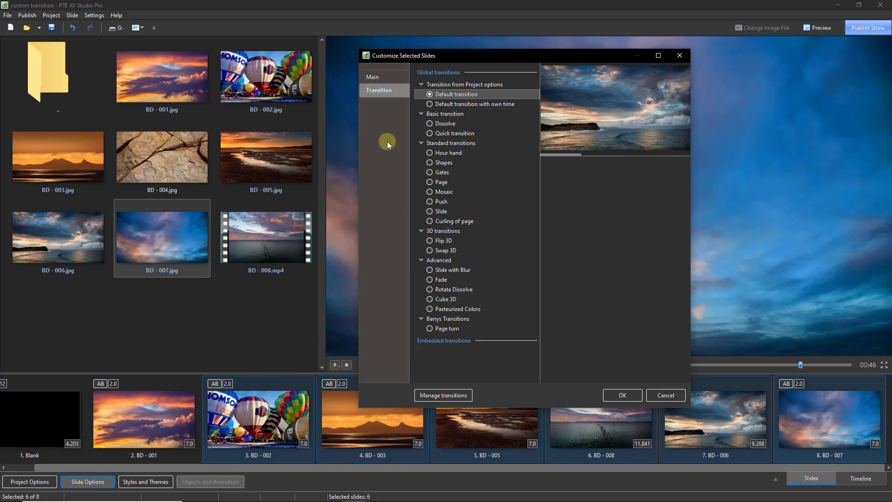
pyautogui.click(429, 329)
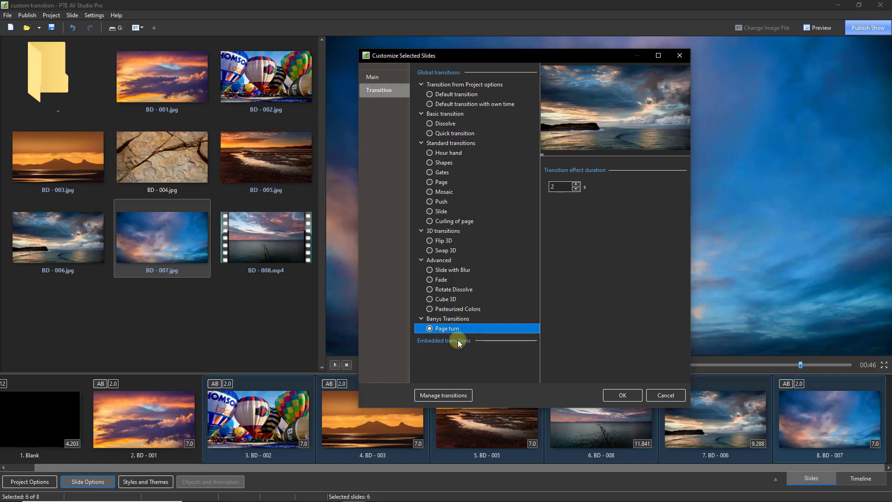
pyautogui.doubleClick(553, 187)
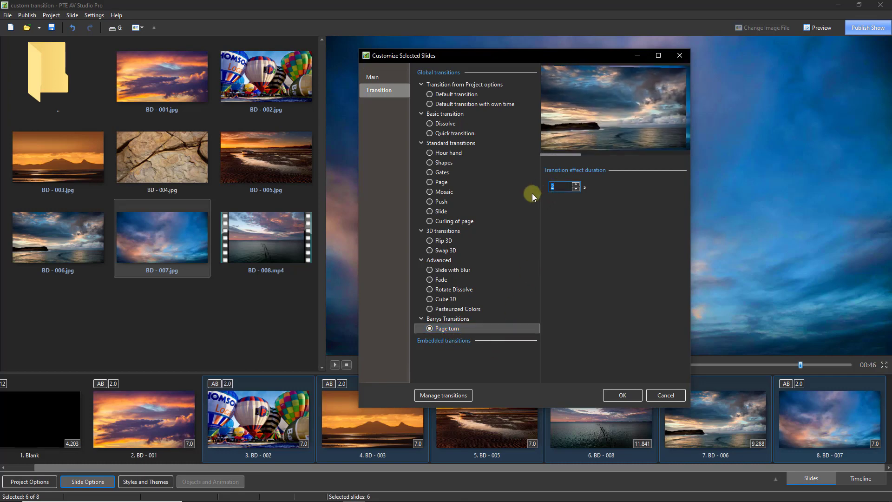
pyautogui.write('4')
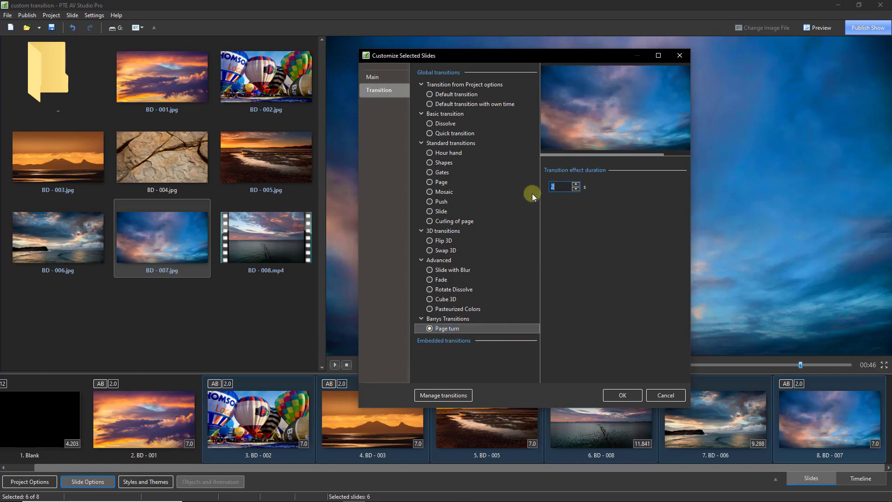